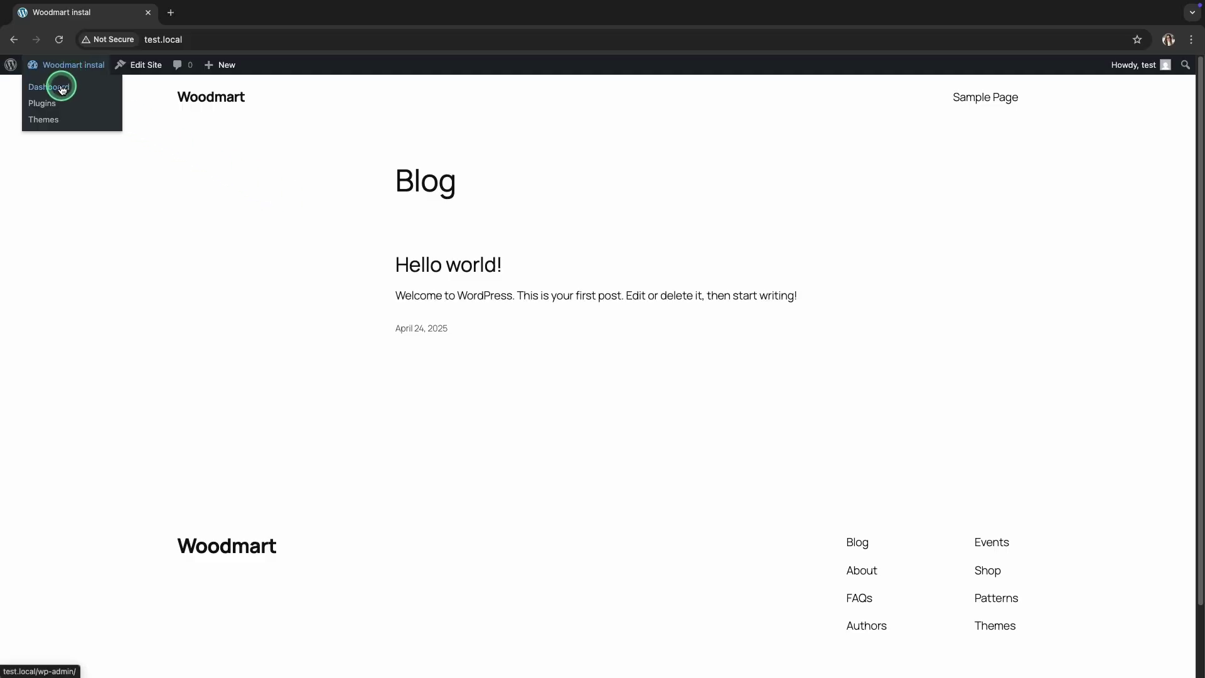
Step: Go from the public blog page to the WordPress admin Dashboard via the admin bar
click(59, 87)
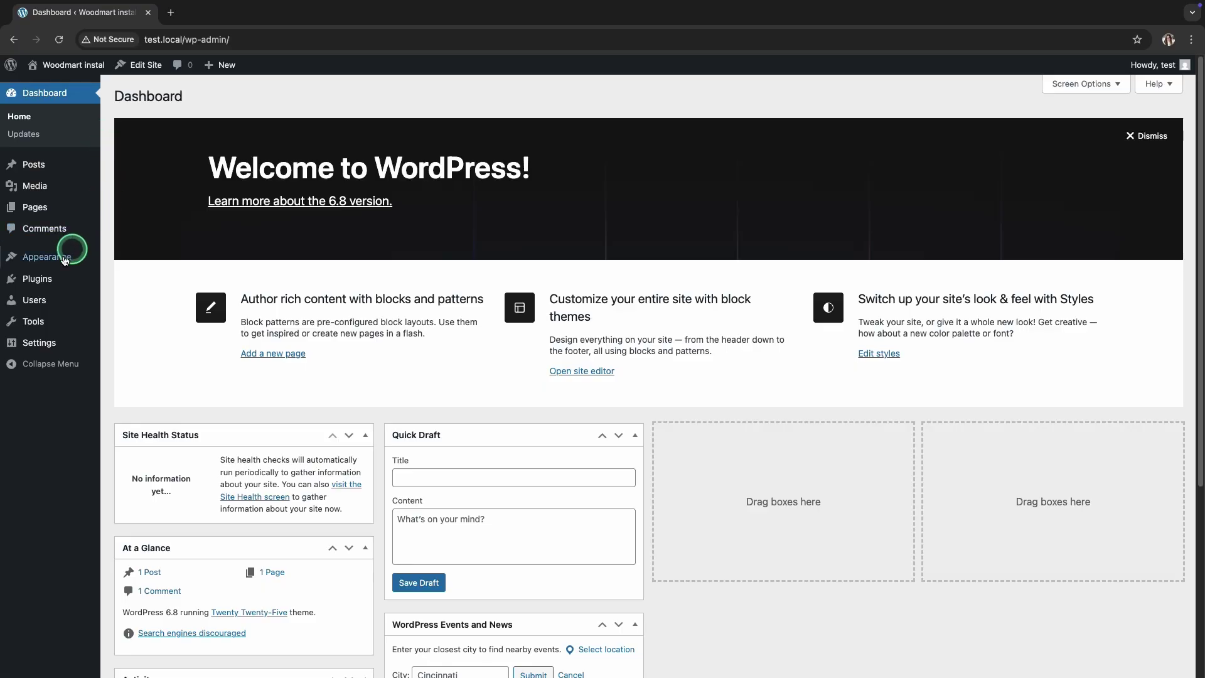
Step: Upload woodmart.zip from Downloads as a new theme and install it
mouse_move(71, 257)
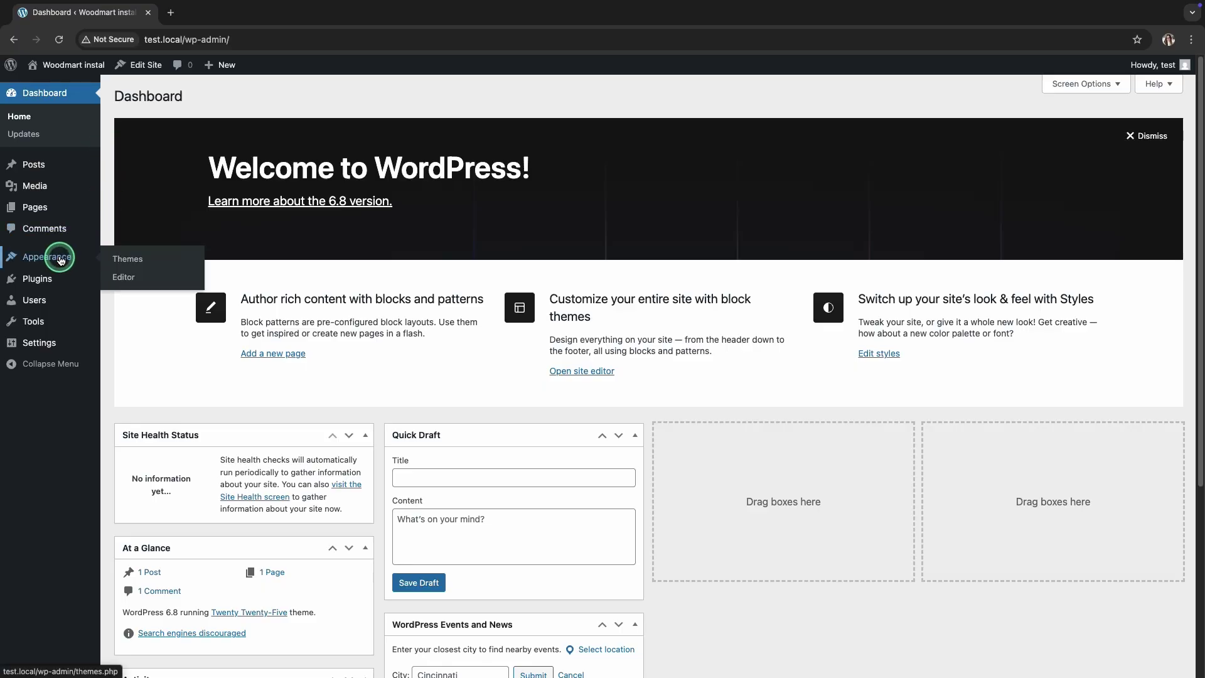
click(133, 260)
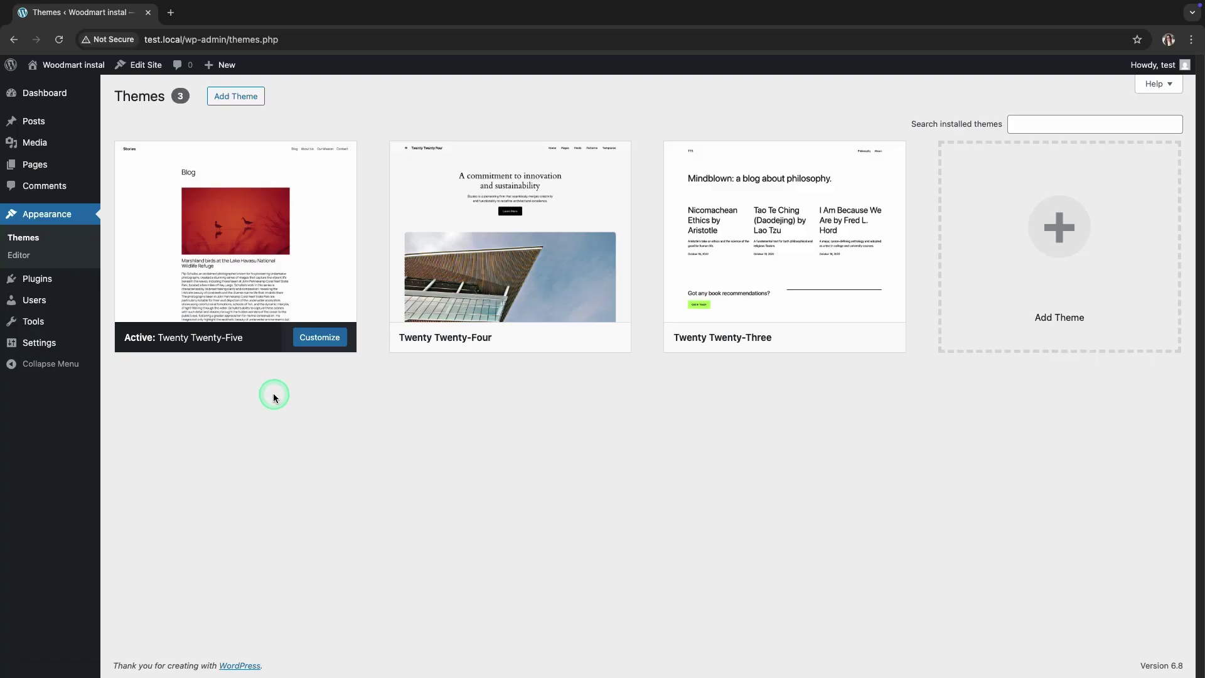
click(1061, 230)
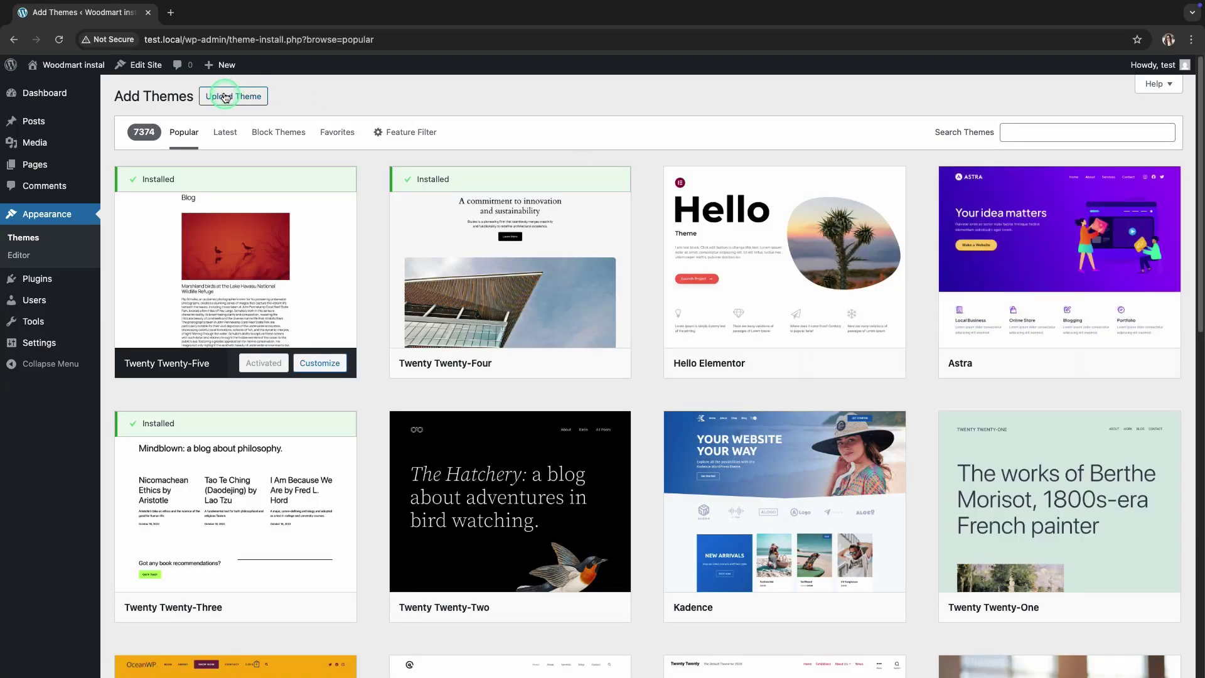
click(224, 97)
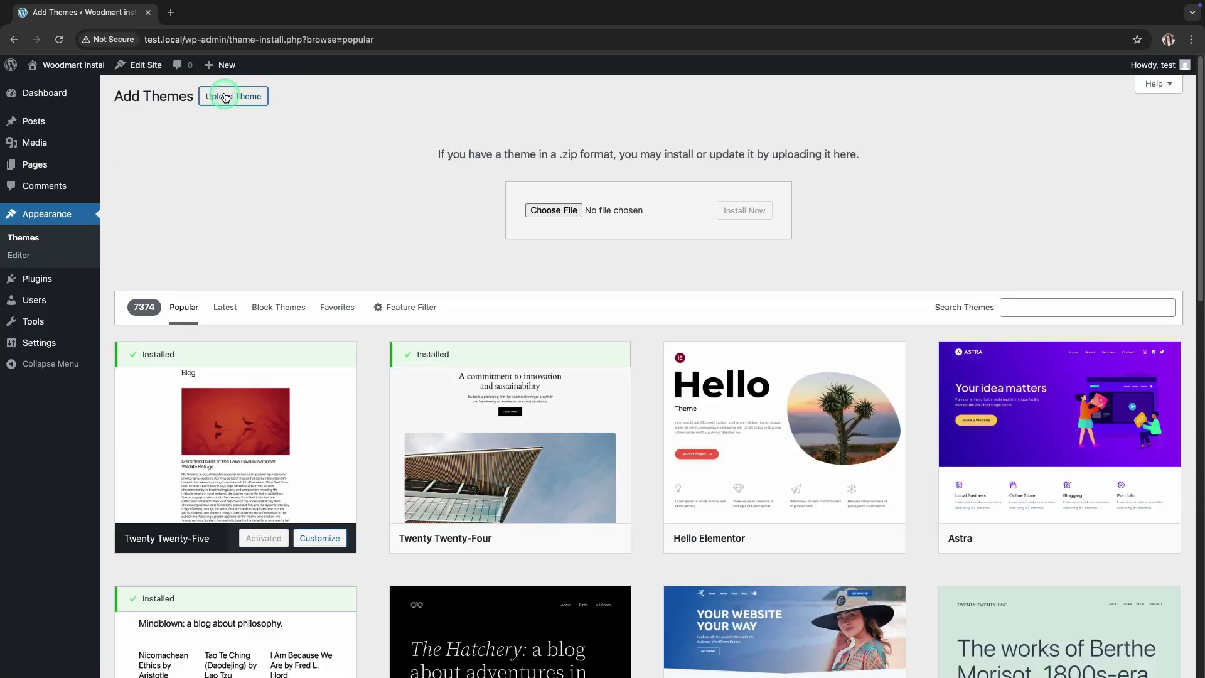
click(552, 211)
click(311, 156)
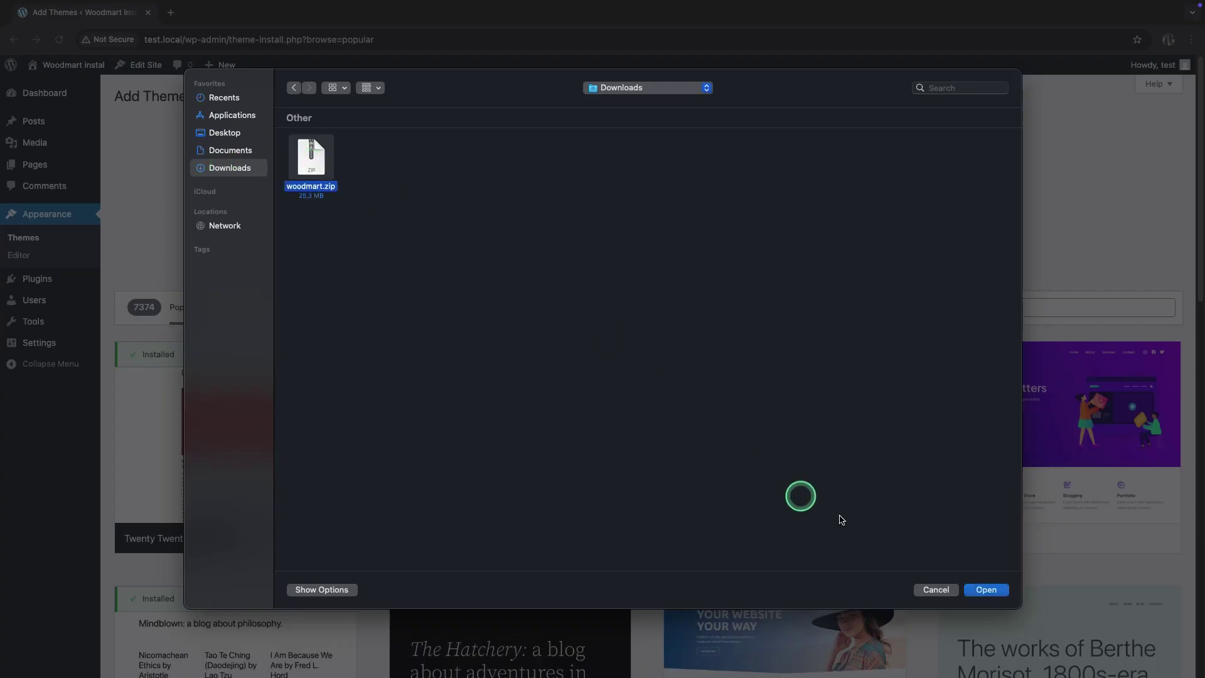
click(985, 589)
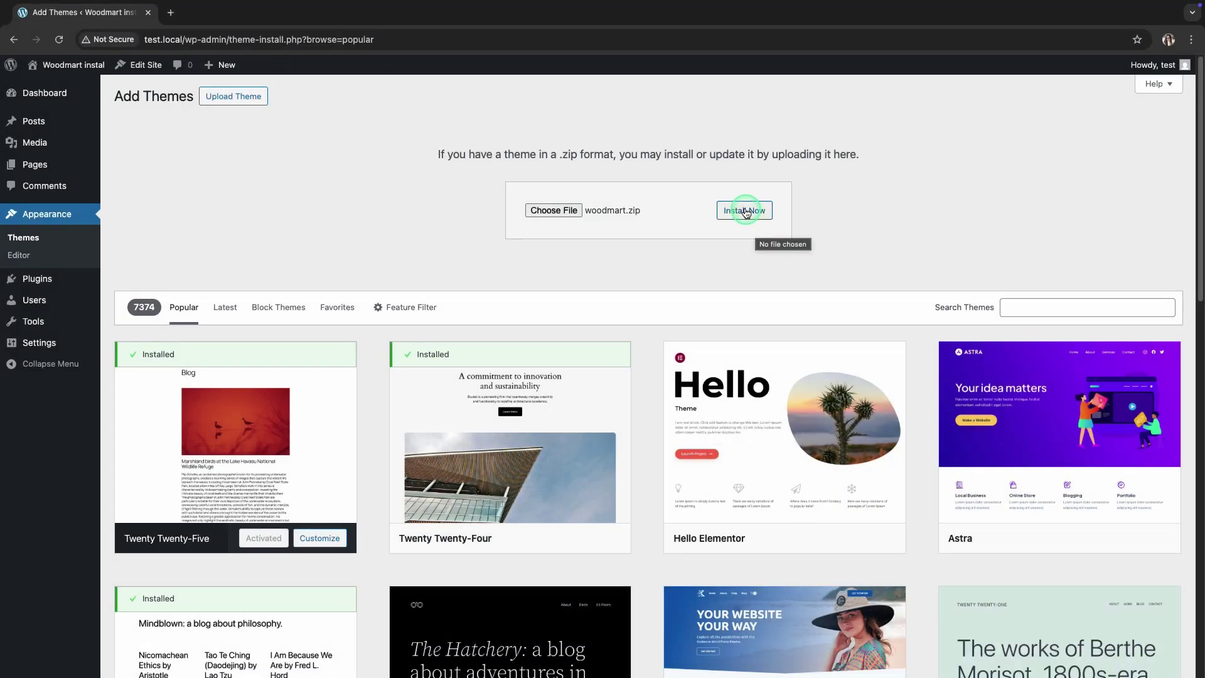
click(745, 211)
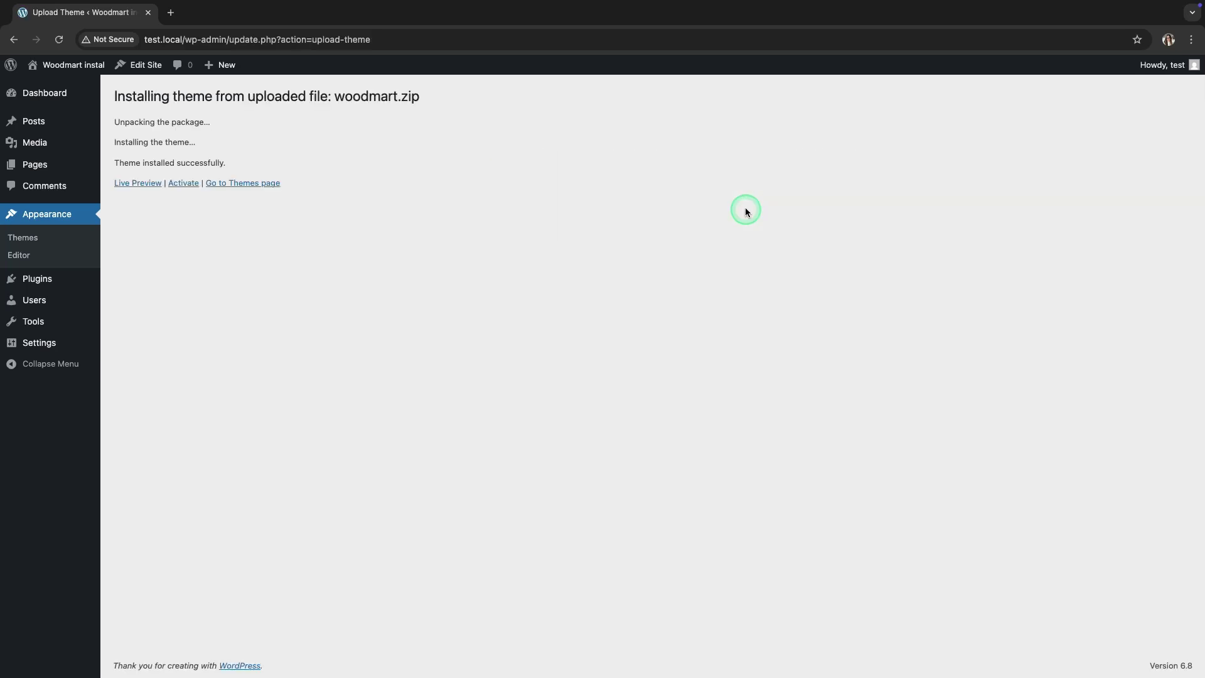
Step: Activate WoodMart and verify its license in the wizard with the purchase code as a development domain
click(184, 184)
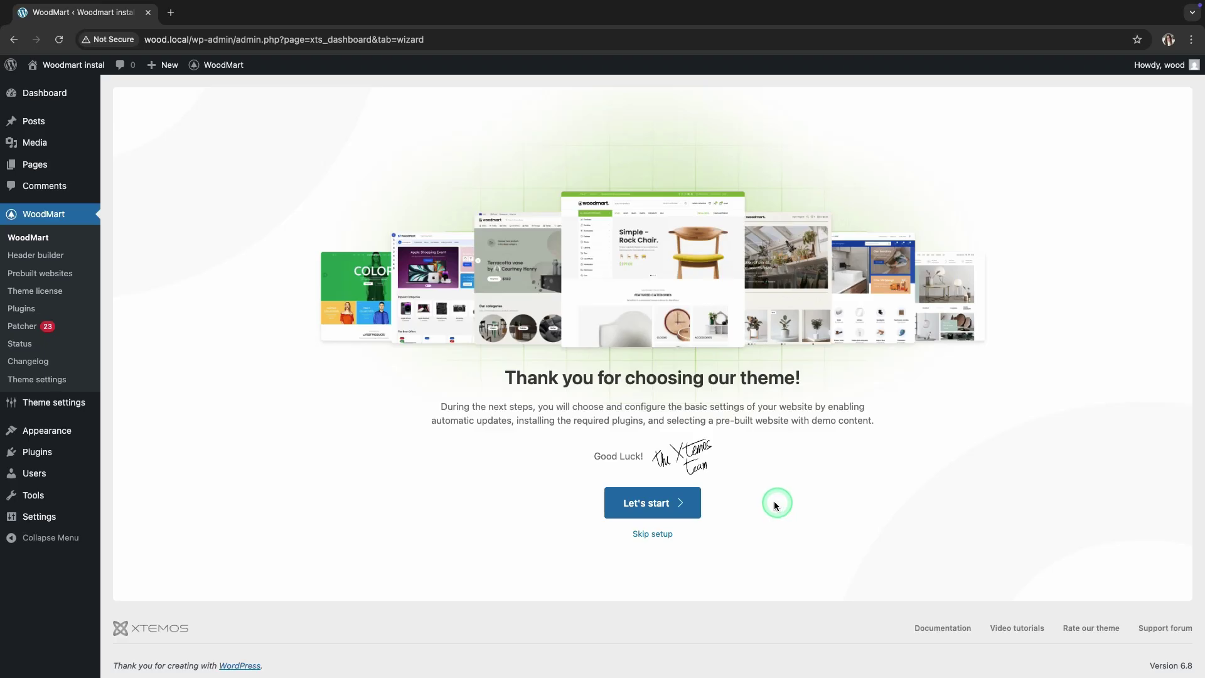
click(681, 506)
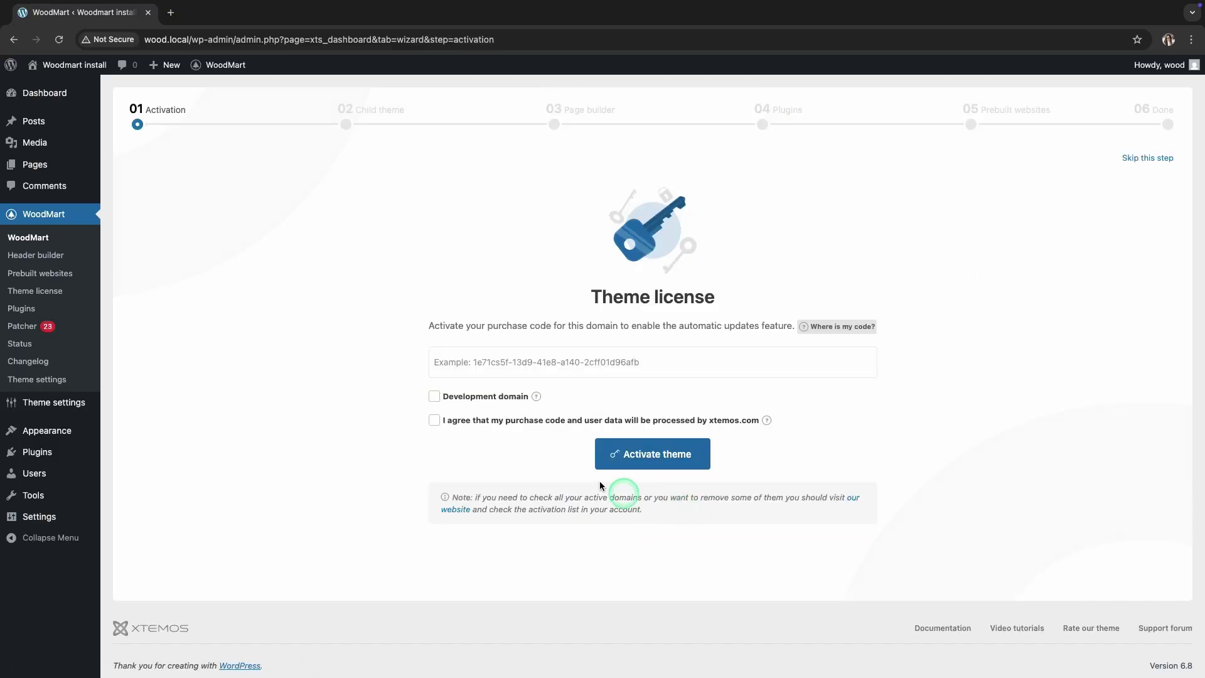
click(477, 362)
key(super+v)
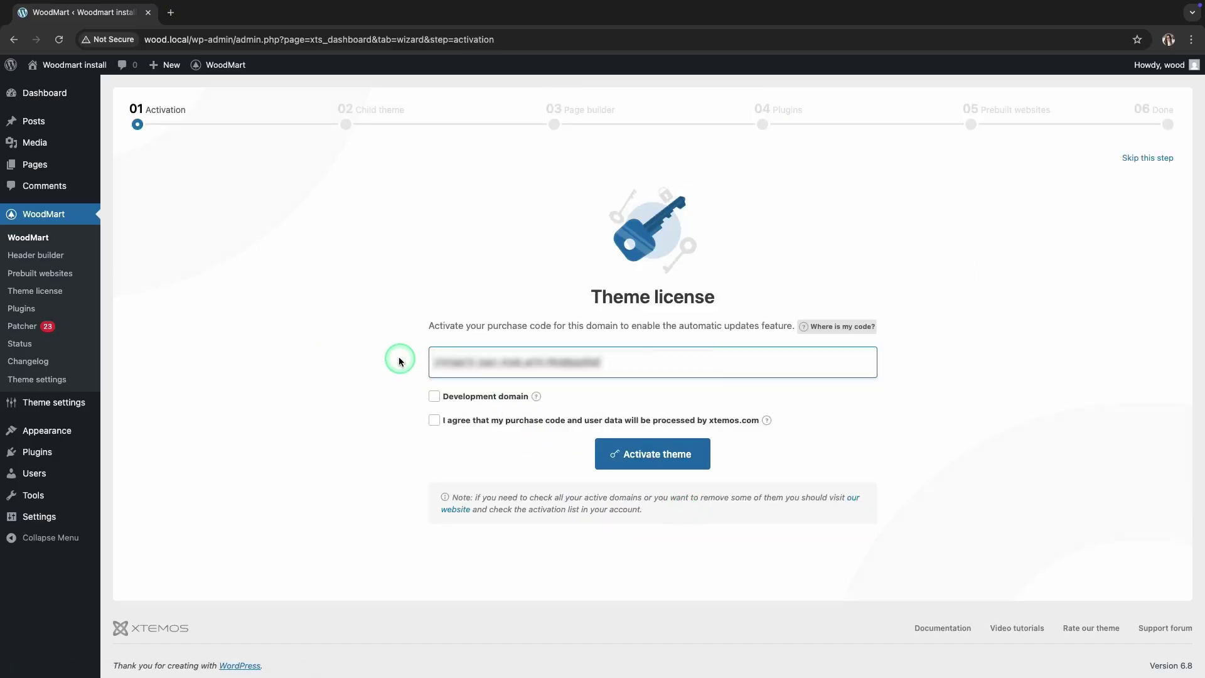
click(433, 396)
click(469, 425)
click(637, 452)
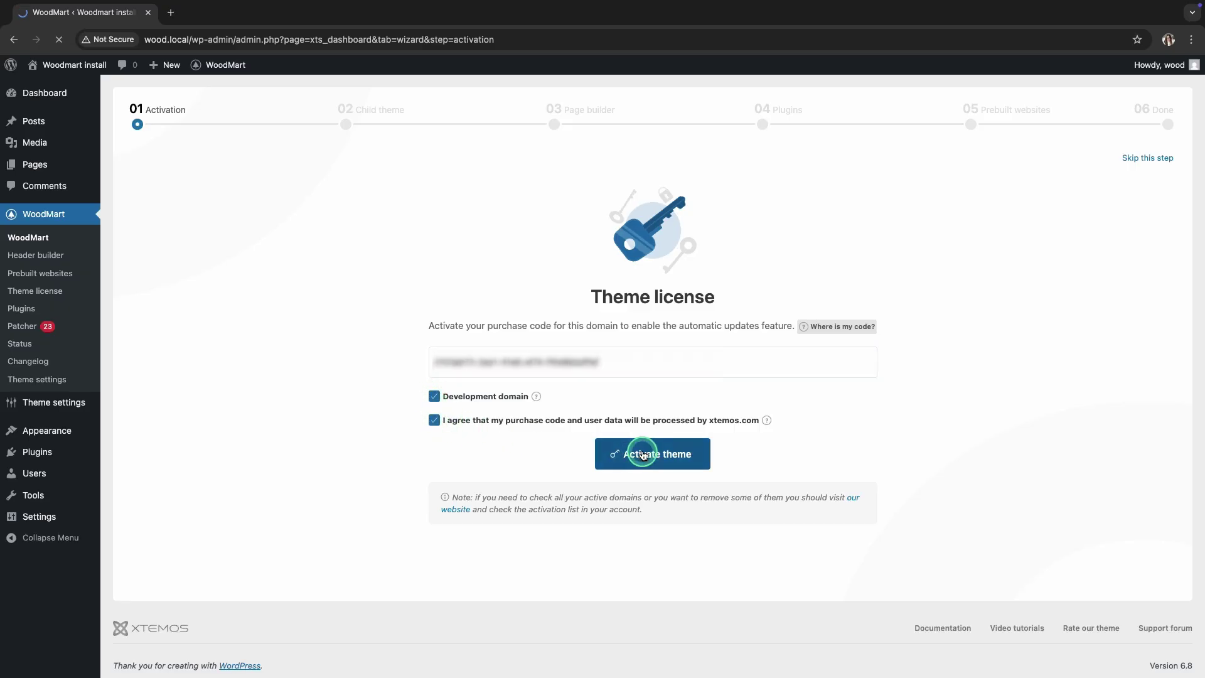
click(672, 470)
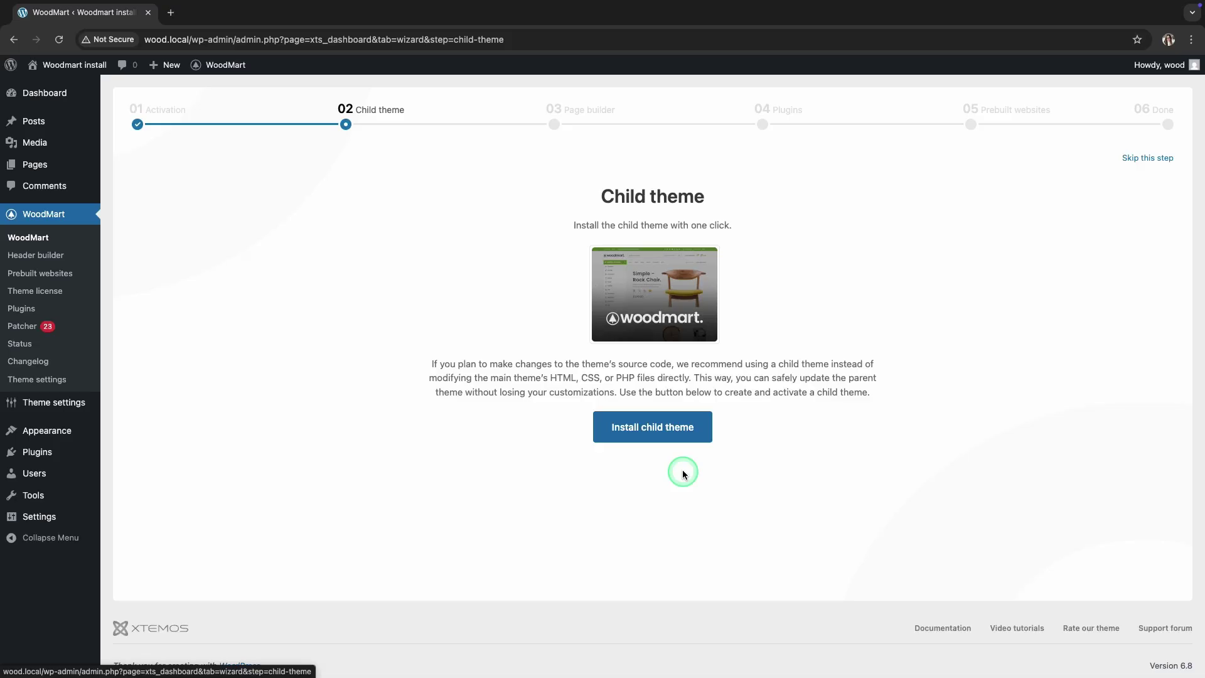
Step: Install the WoodMart child theme and continue to the Page builder step
click(661, 433)
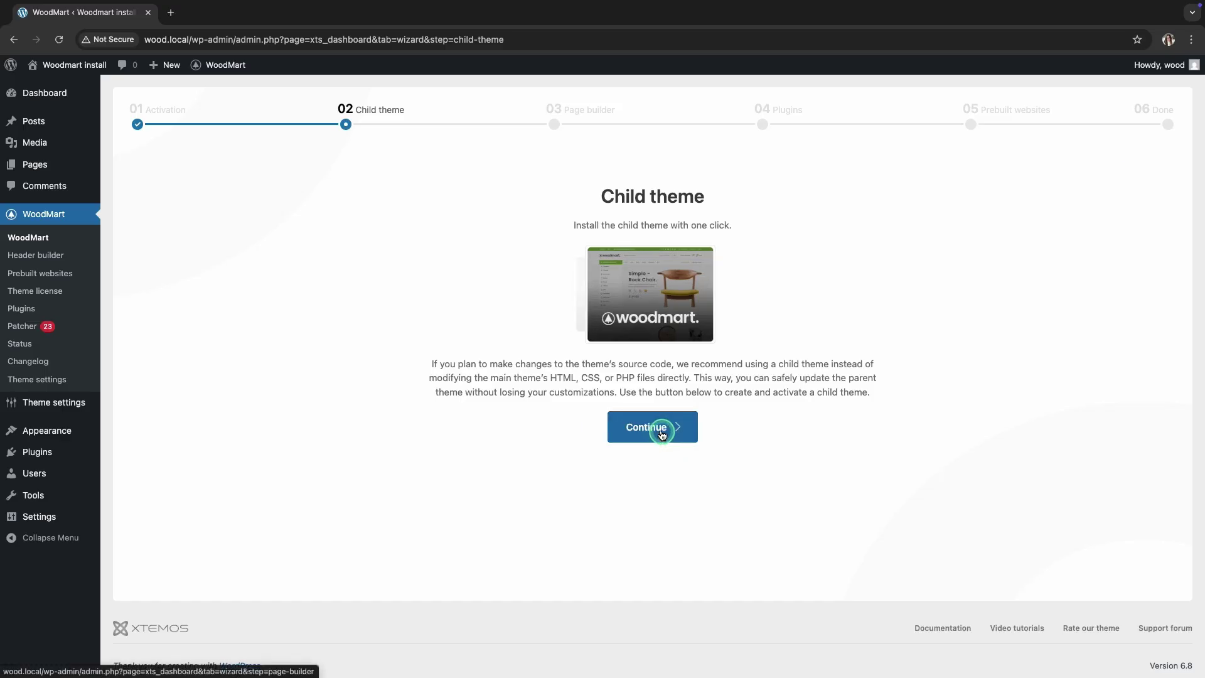
click(664, 433)
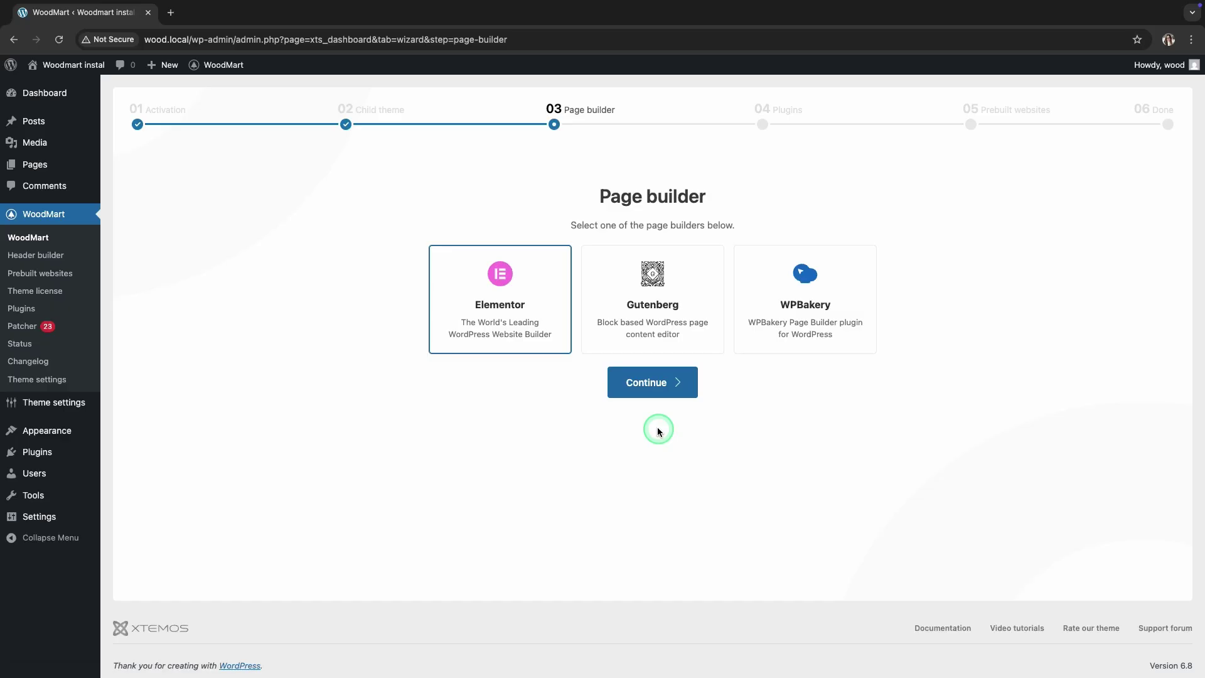
Step: Choose Gutenberg as page builder and install and activate all recommended plugins, including WooCommerce
click(647, 306)
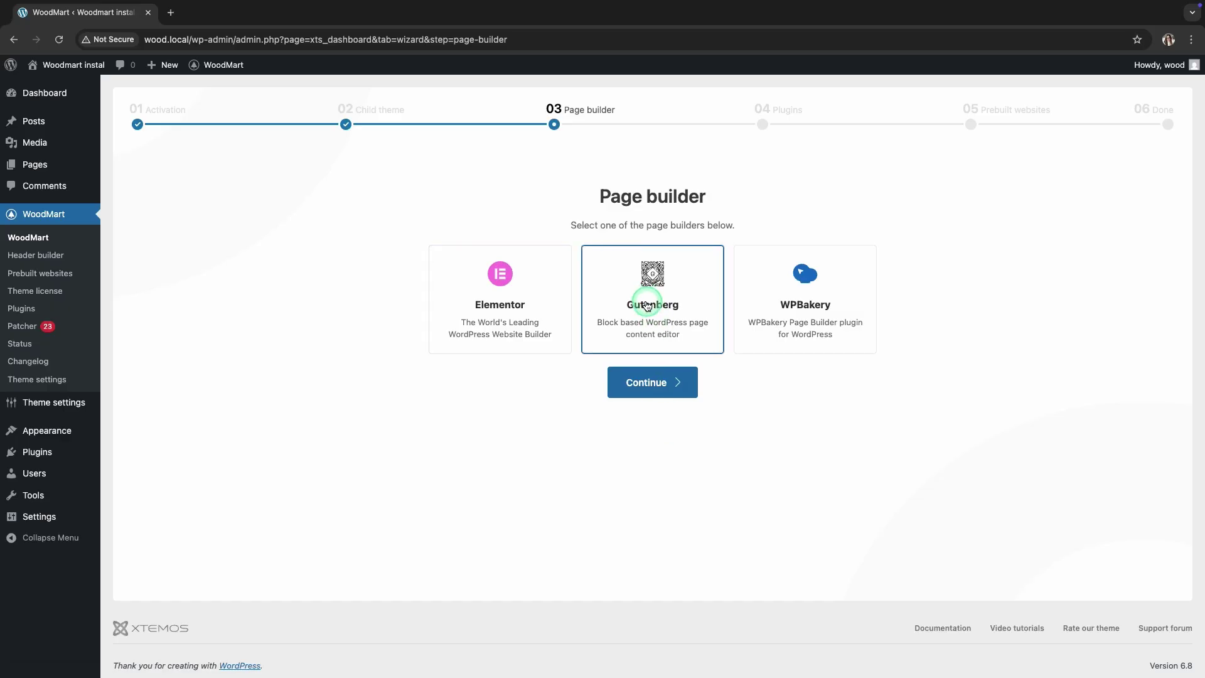
click(653, 384)
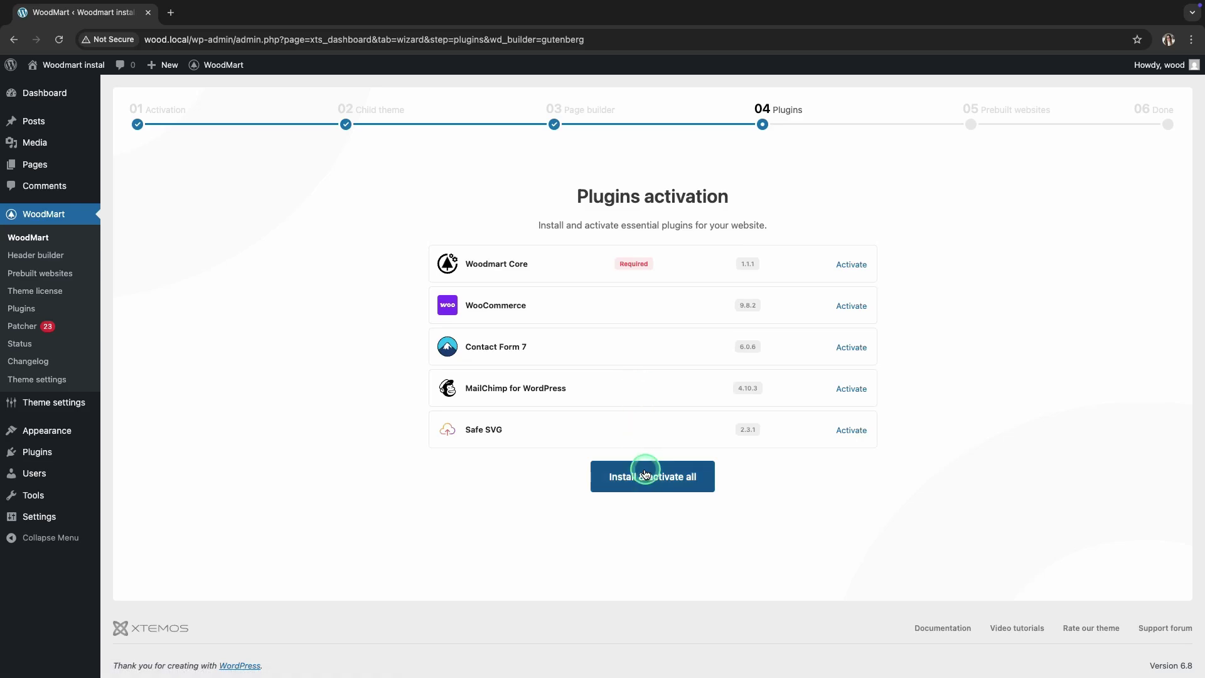
click(646, 475)
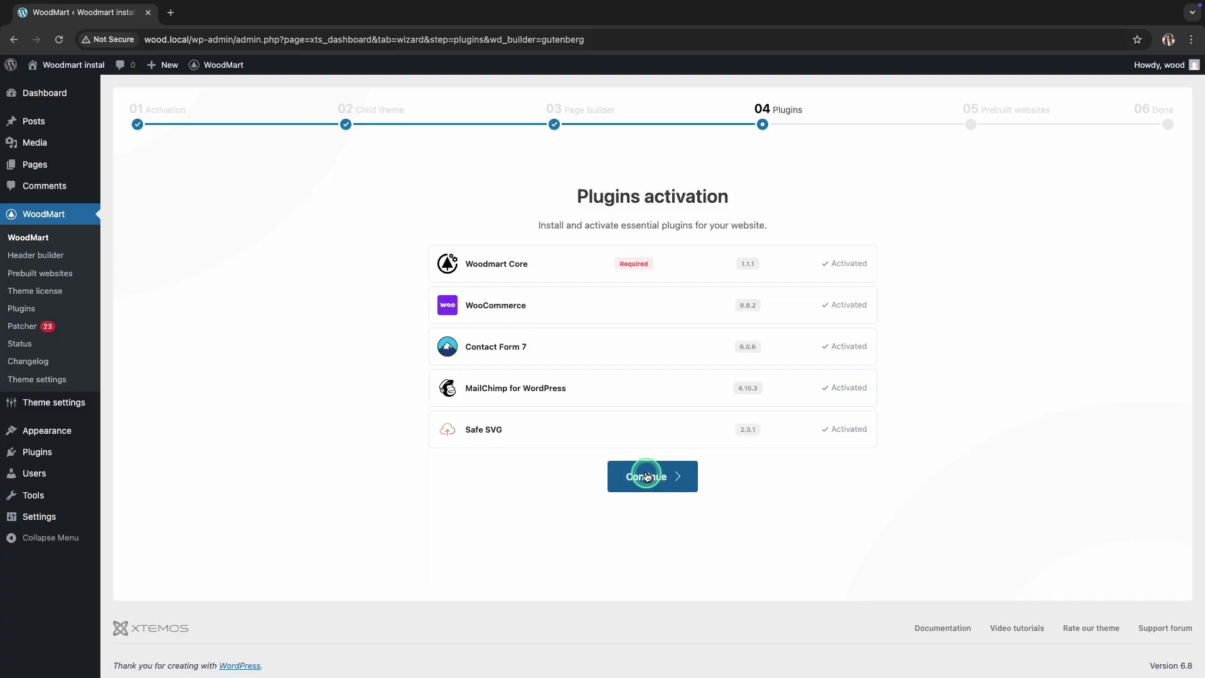
click(676, 478)
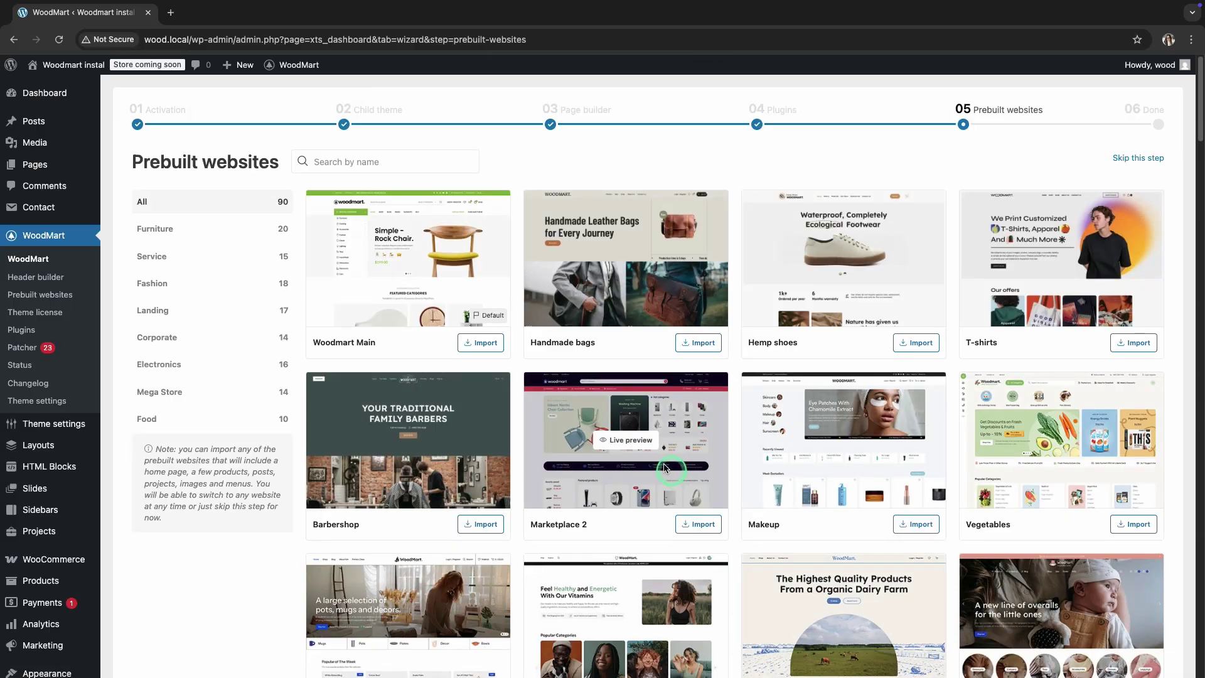
Step: Import the Woodmart Main prebuilt website and continue to the wizard's Done step
click(480, 346)
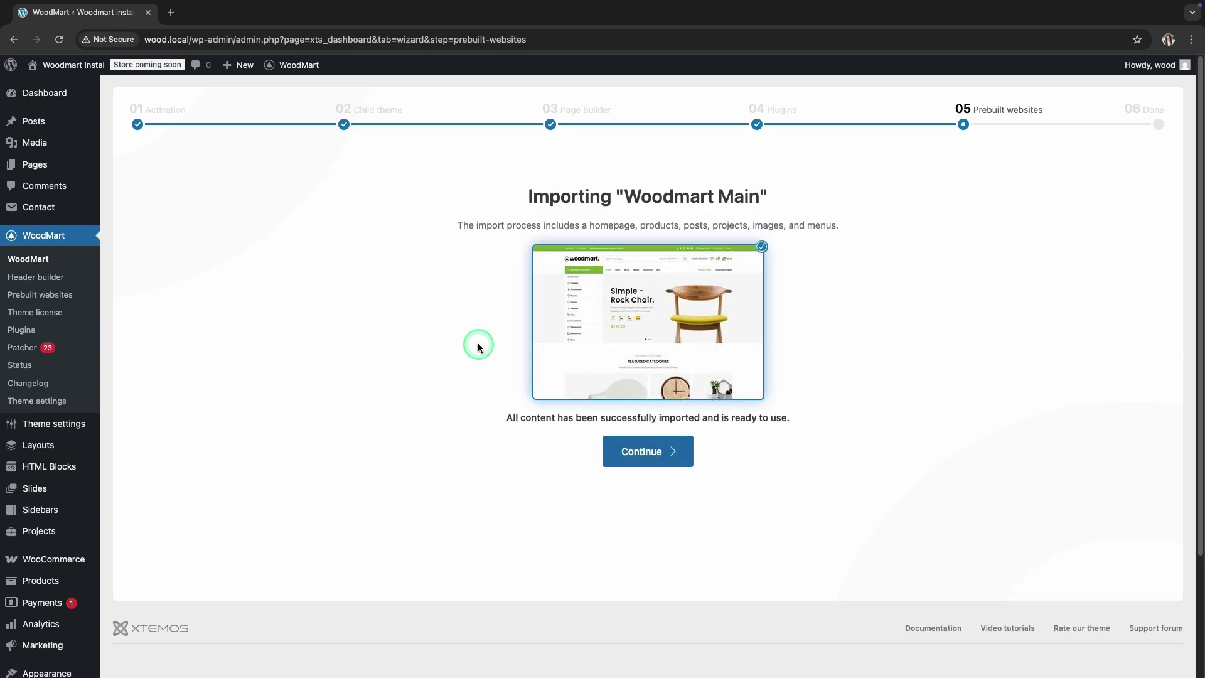
click(675, 452)
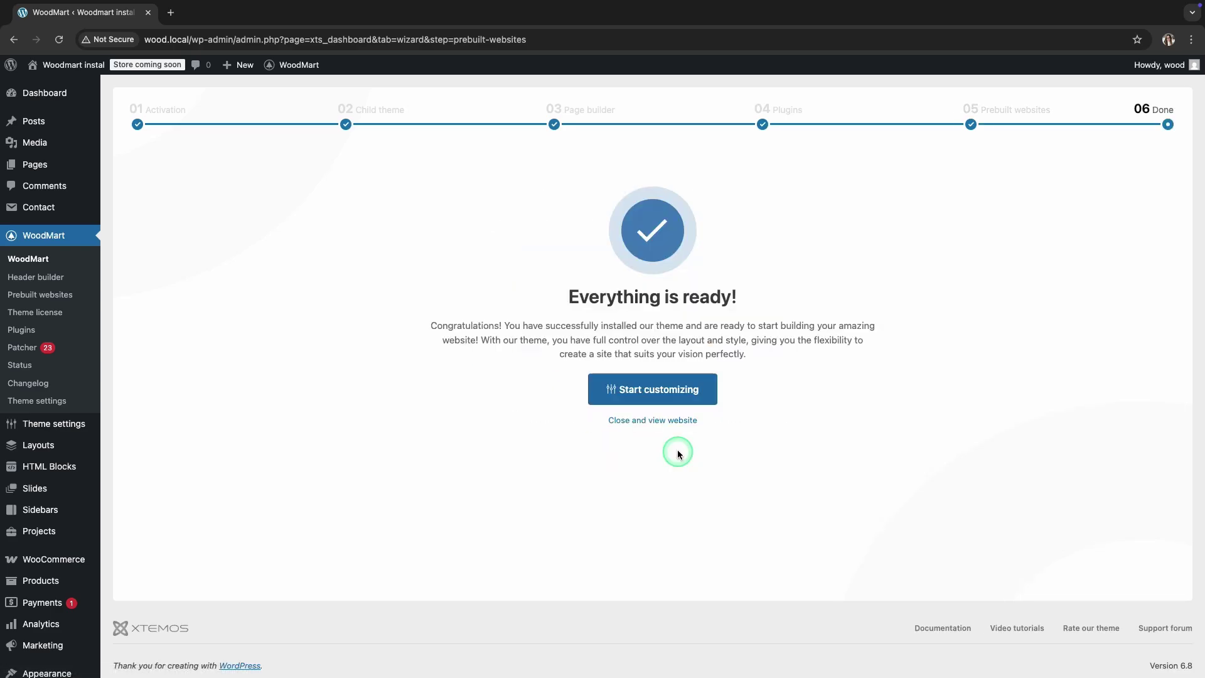
click(656, 421)
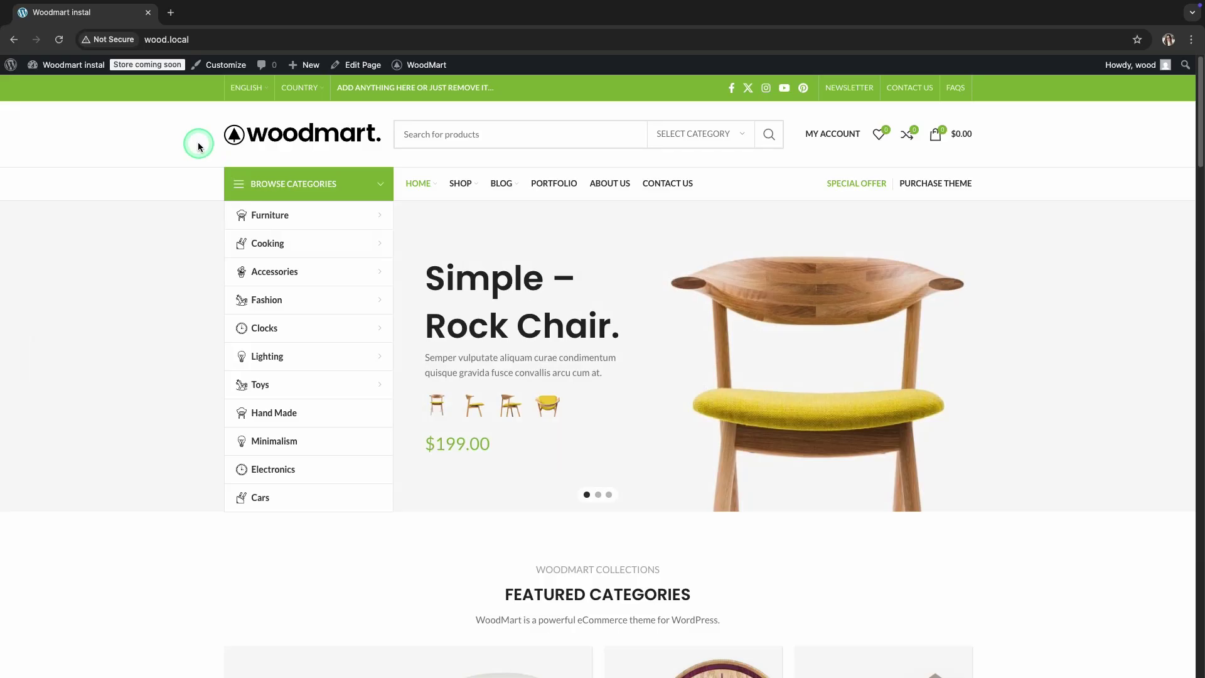
mouse_move(88, 67)
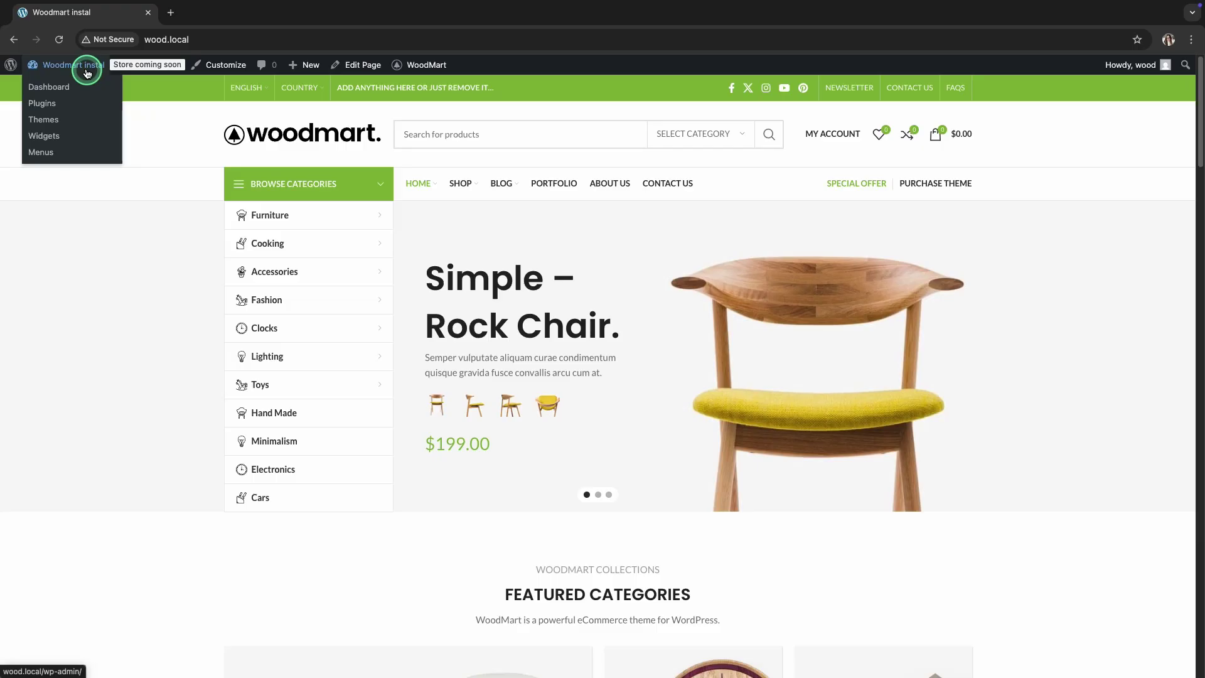
Step: On WoodMart's Theme license page, activate the licence with the pasted purchase code as a development domain
click(61, 88)
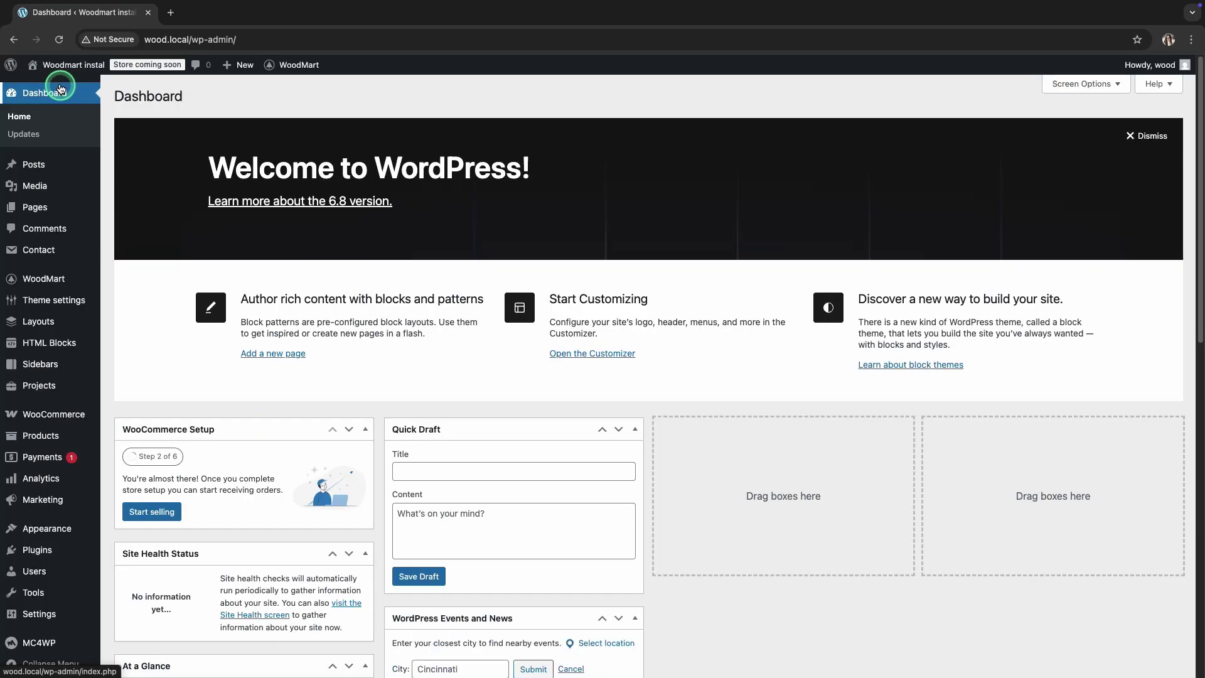
mouse_move(68, 278)
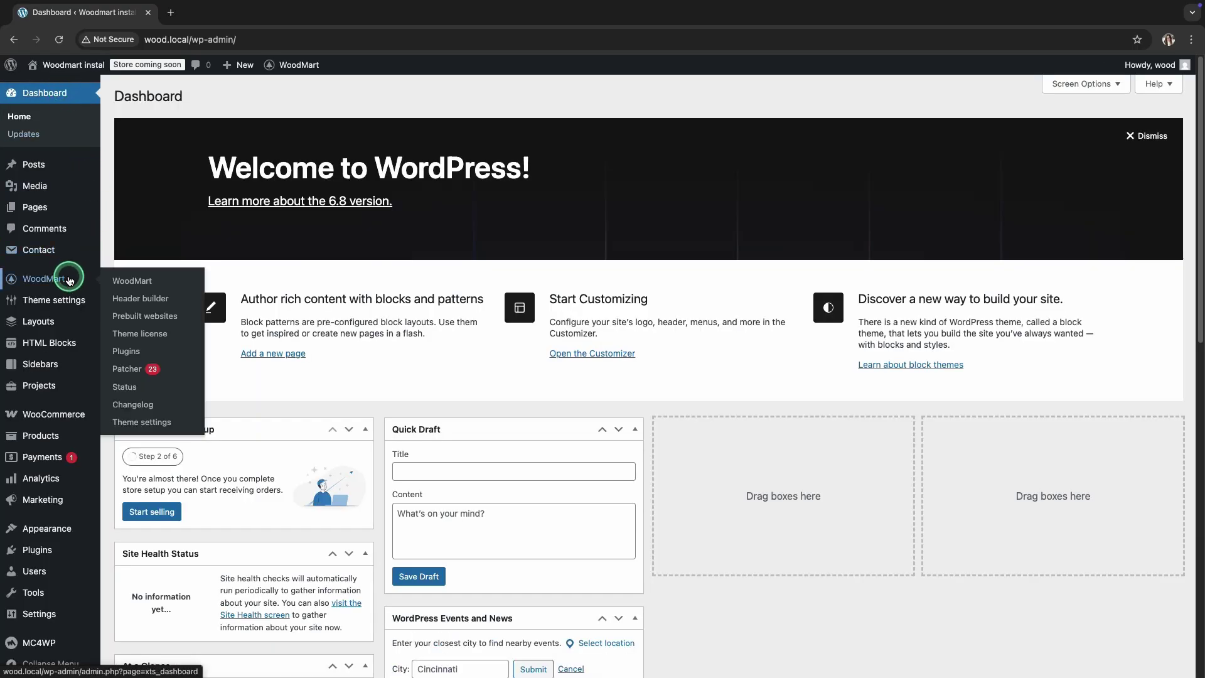
click(130, 335)
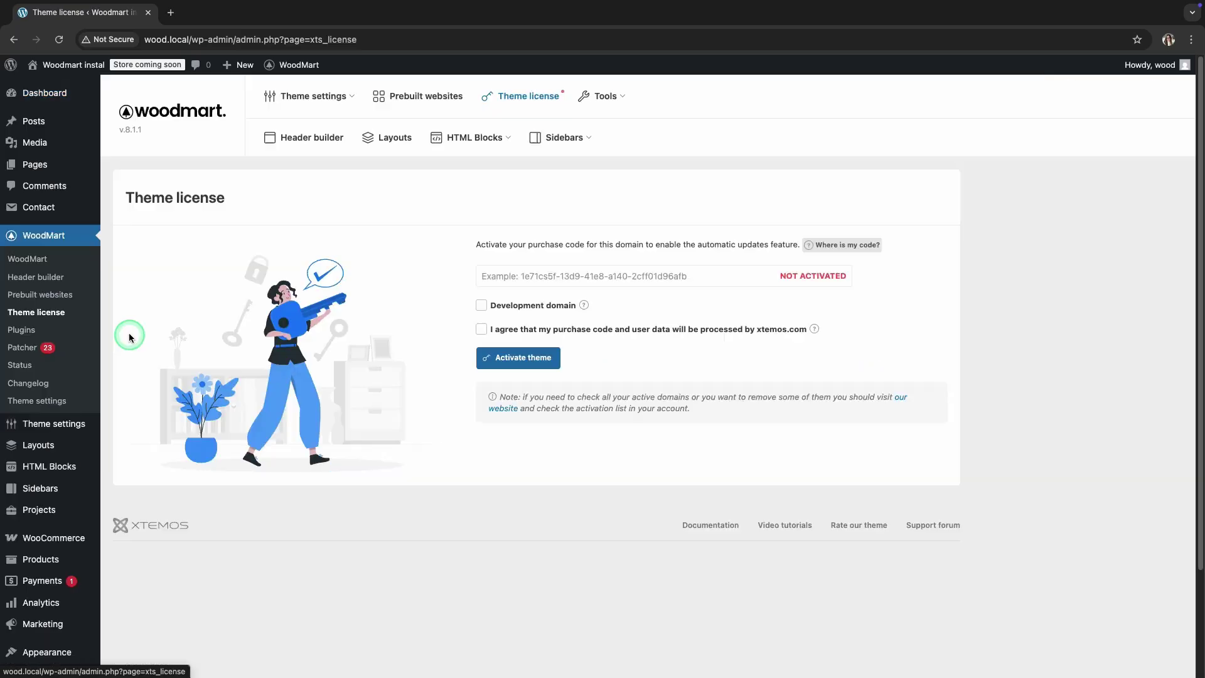
click(498, 277)
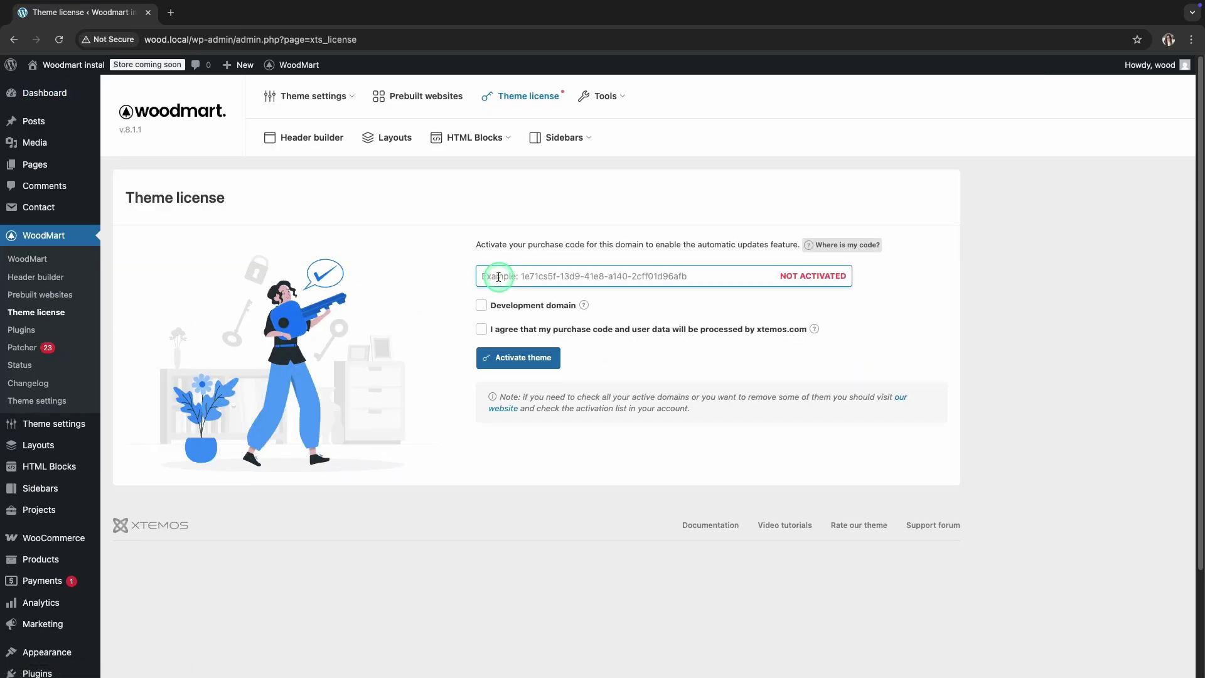
key(super+v)
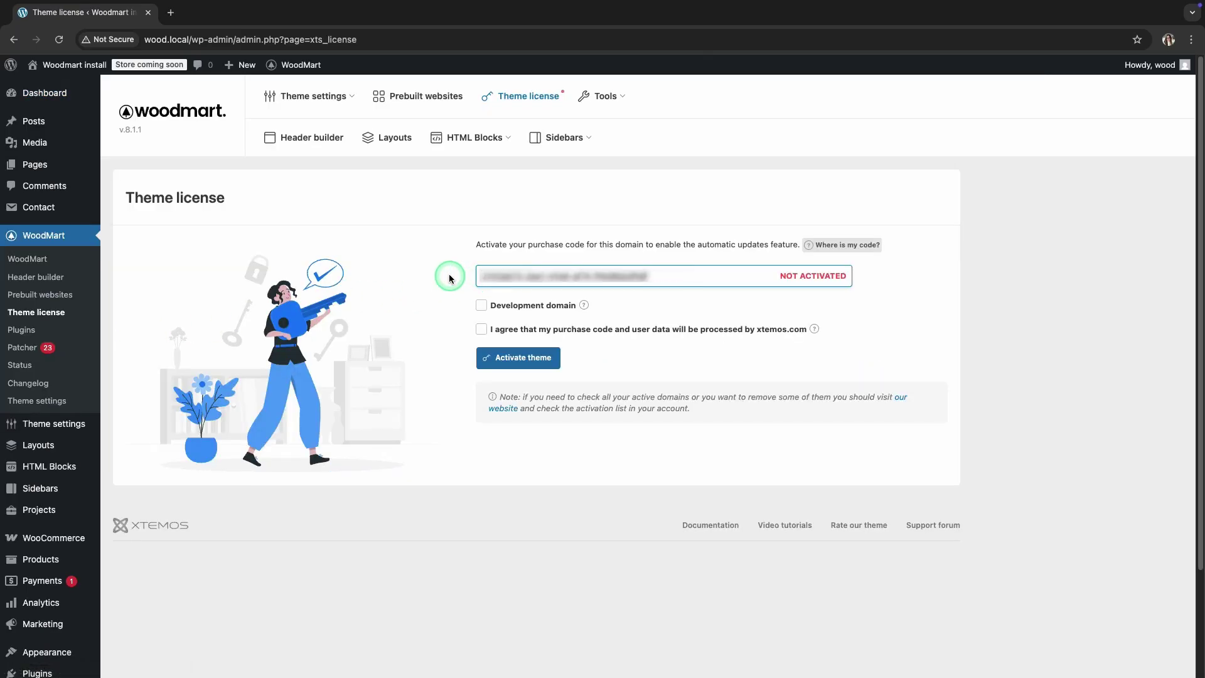
click(481, 305)
click(483, 329)
click(501, 356)
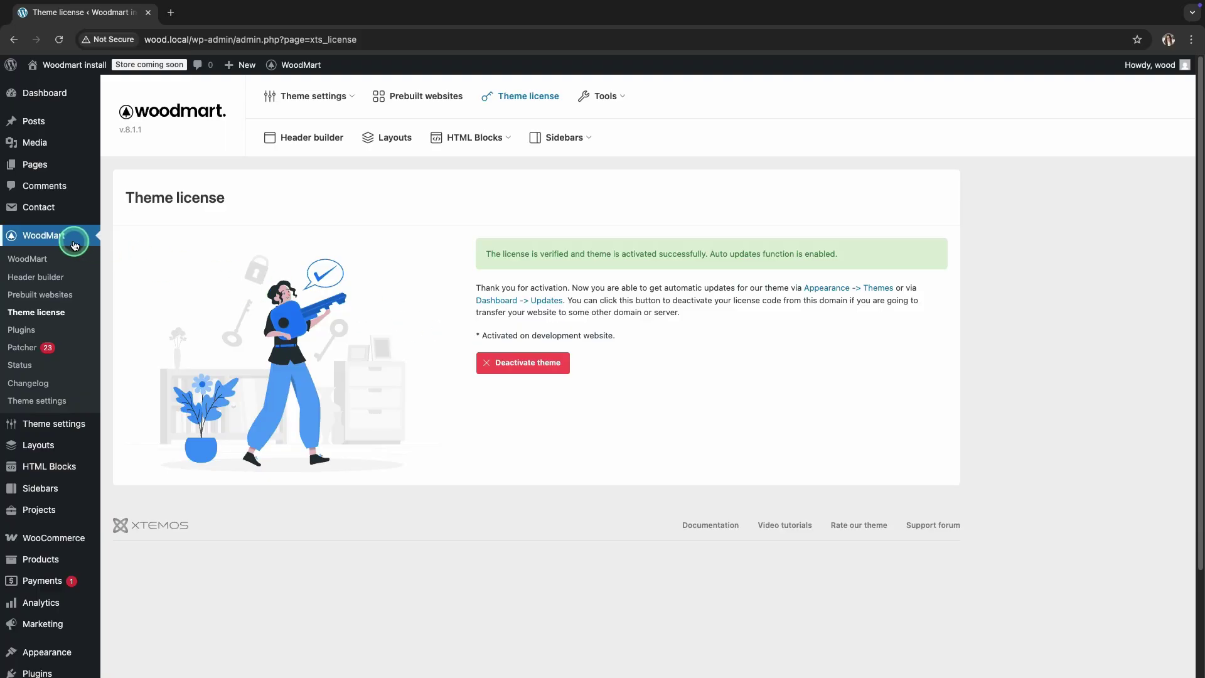
Step: Search prebuilt websites for 'mega' and import Mega Electronics, confirming replacement of old content
click(62, 296)
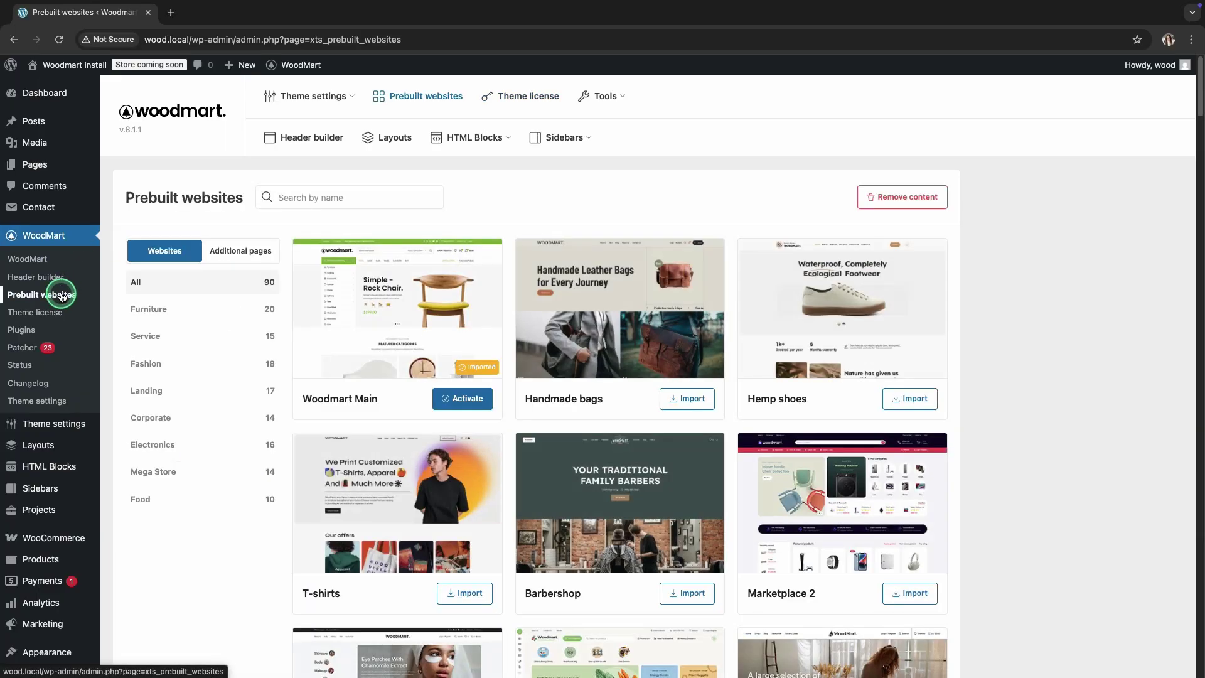
click(305, 200)
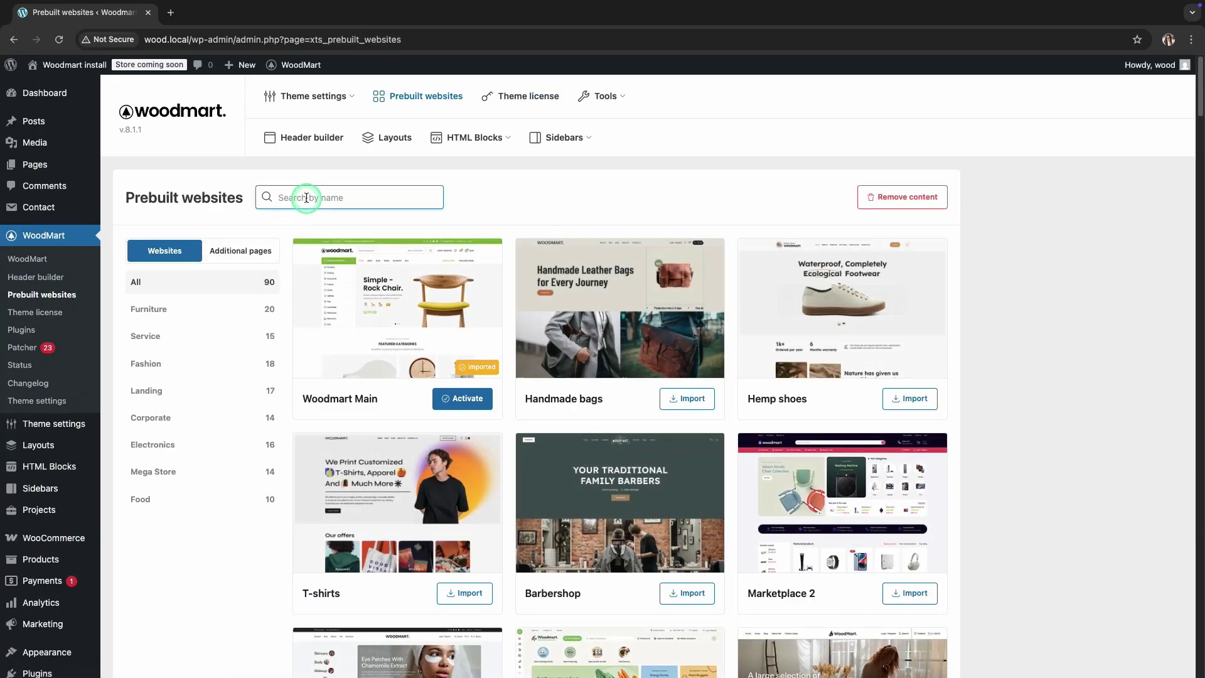
text(mega)
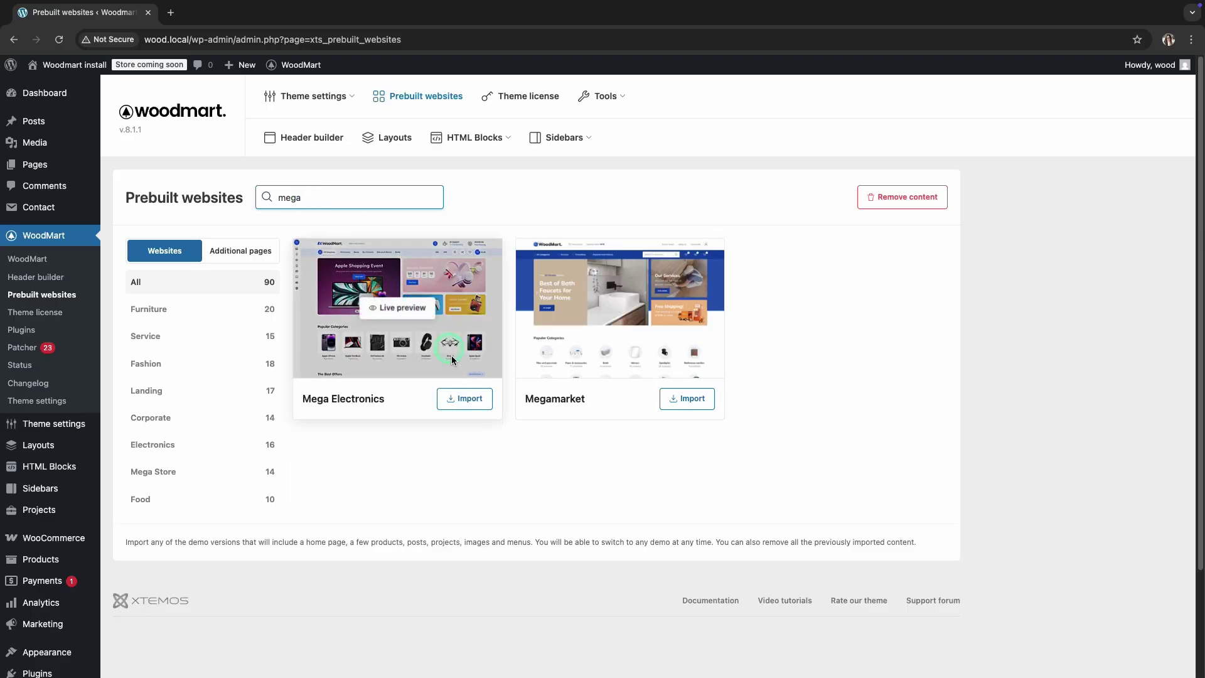
click(461, 401)
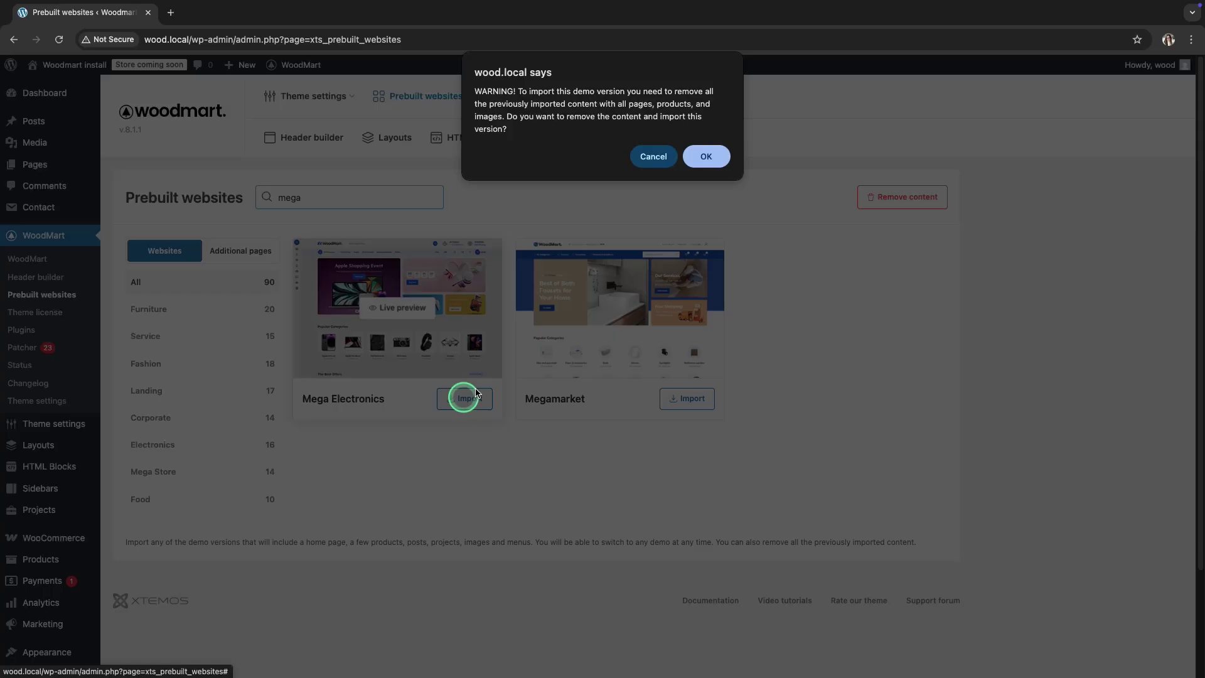
click(707, 157)
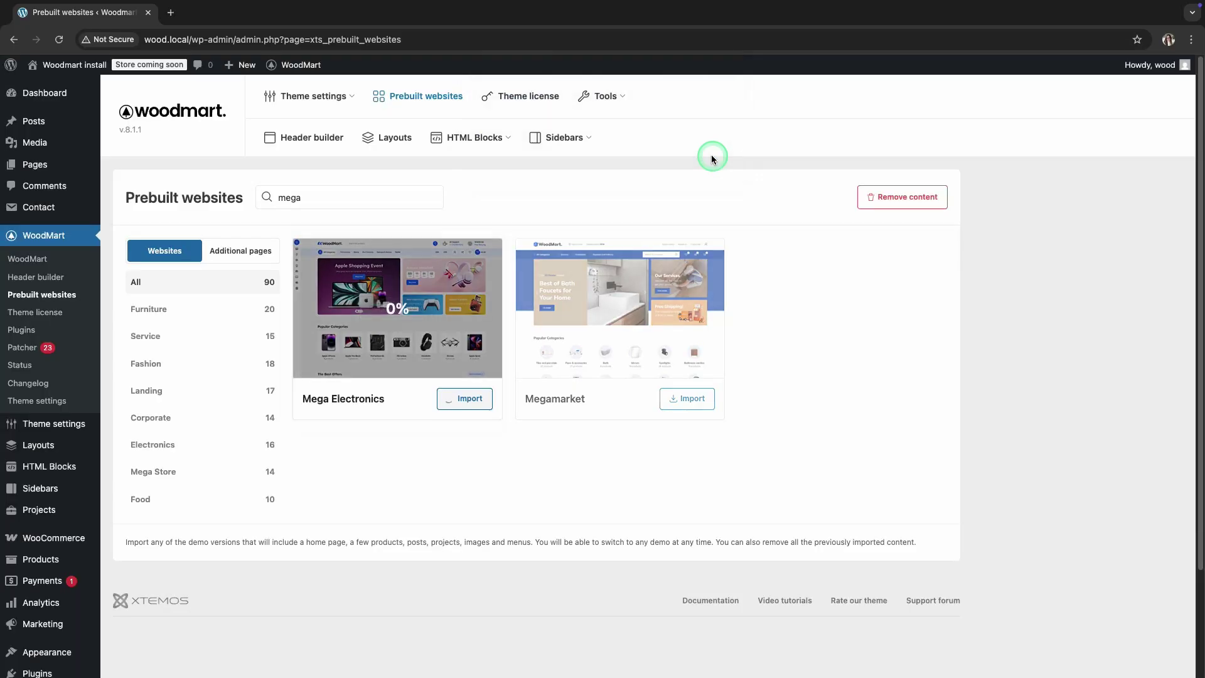